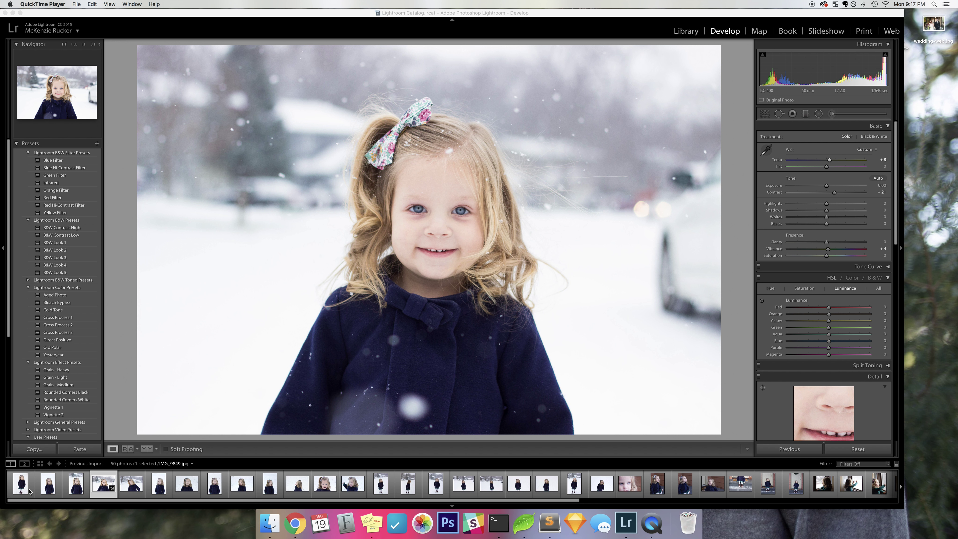
click(21, 484)
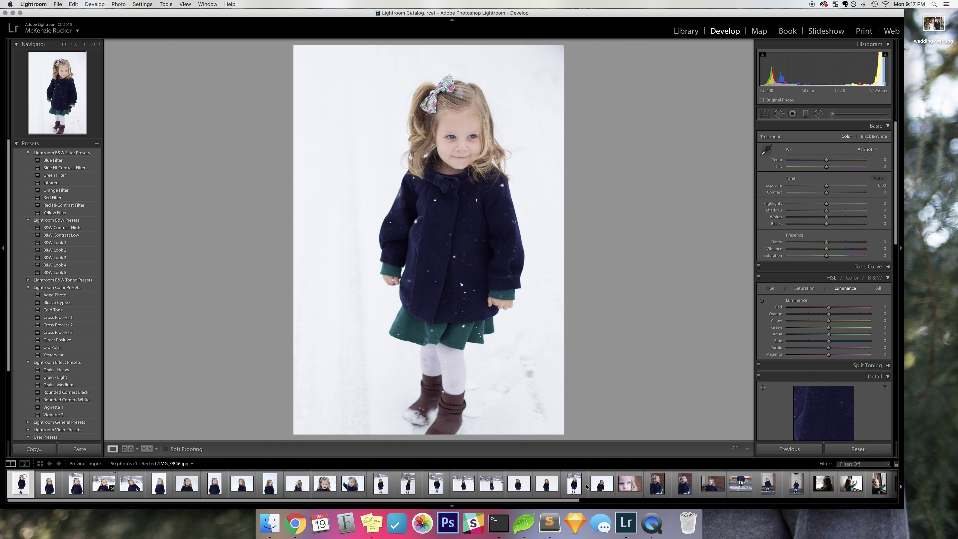
Select the 22 snow portraits, open the Export 22 Files dialog, and select 'Liv' in the subfolder name
shift+click(599, 484)
click(58, 4)
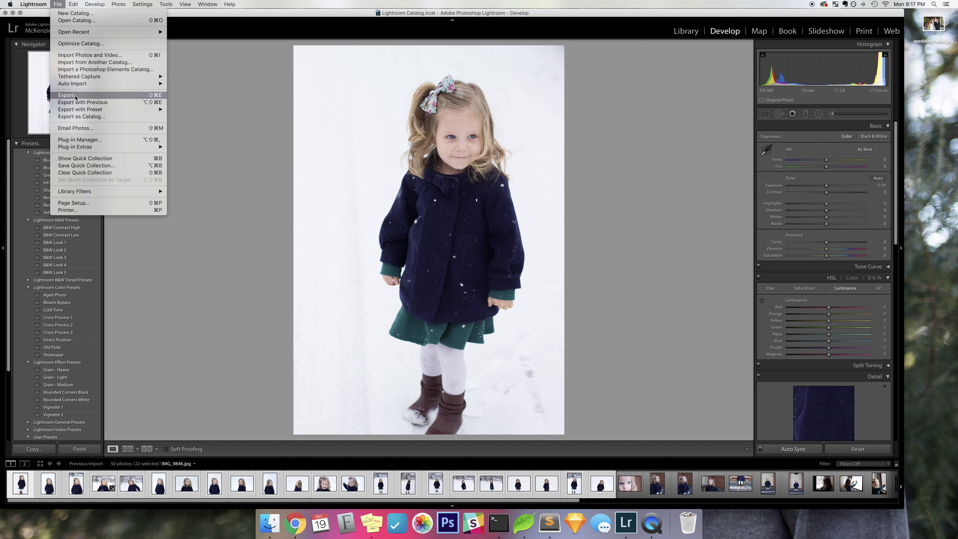
click(75, 97)
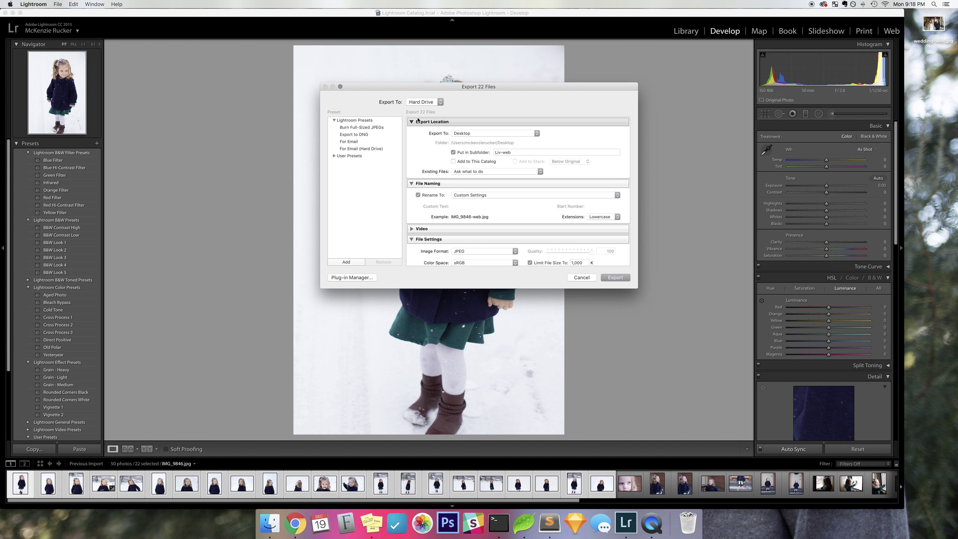
click(452, 153)
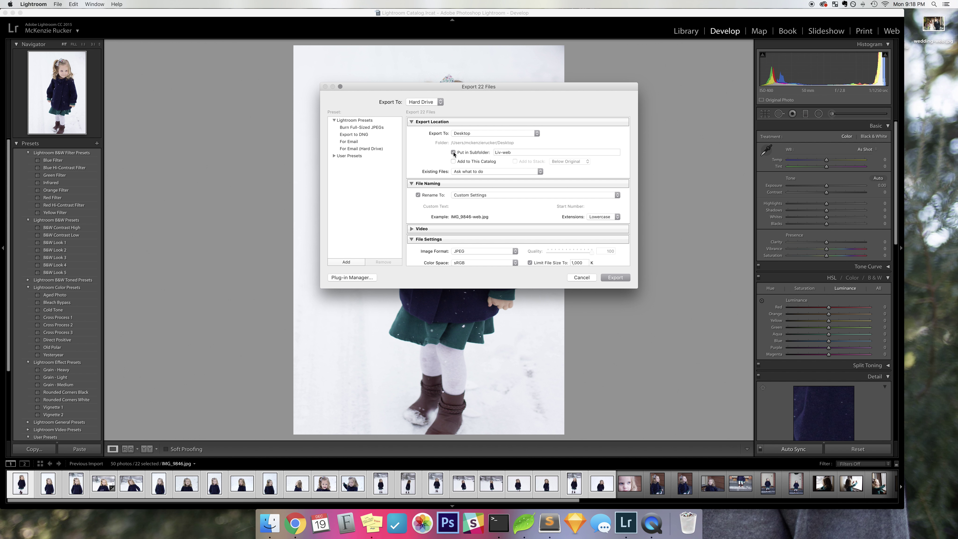
click(503, 153)
key(Right)
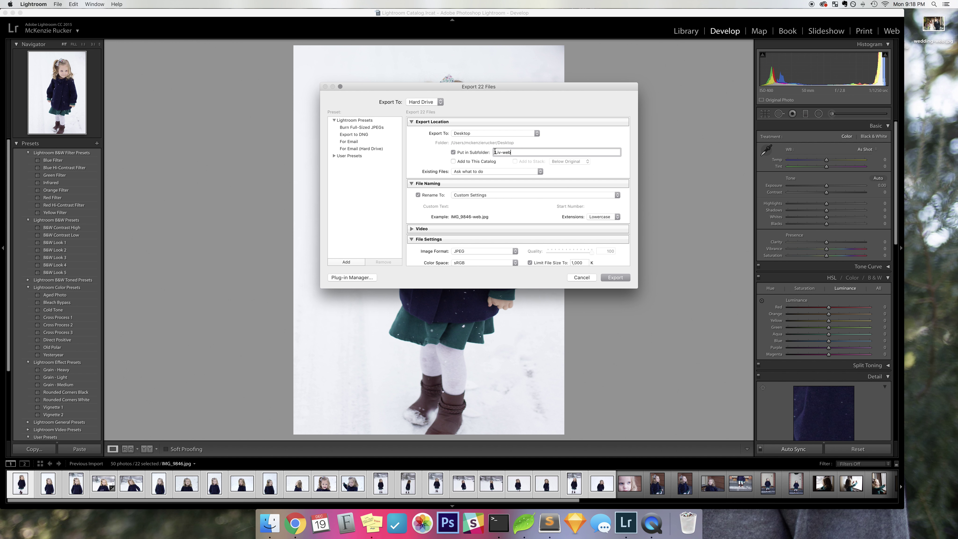
double_click(501, 152)
Check the '-web' subfolder name and re-enter the Limit File Size To value as 1,000 K
drag(504, 152, 513, 153)
scroll(419, 159, down, 5)
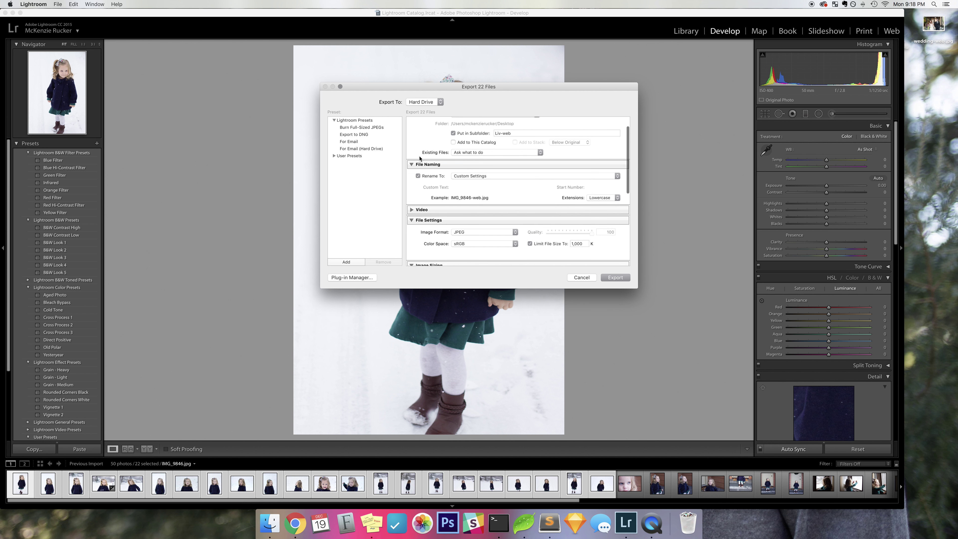
scroll(419, 159, down, 1)
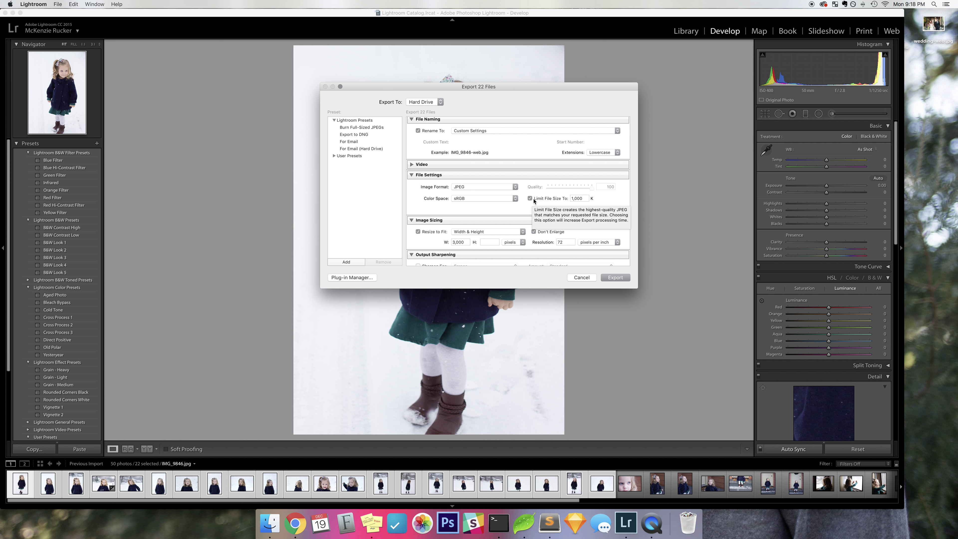
click(582, 199)
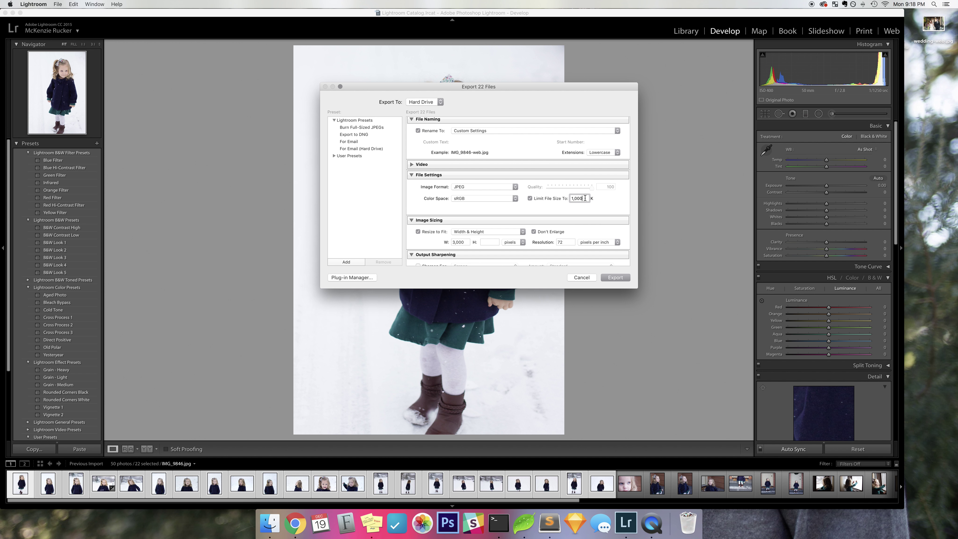
click(575, 199)
key(BackSpace)
key(super+z)
text(2)
key(BackSpace)
text(1)
click(552, 206)
Confirm a 3,000 px maximum width and 72 ppi resolution, then export the 22 photos
scroll(550, 205, down, 2)
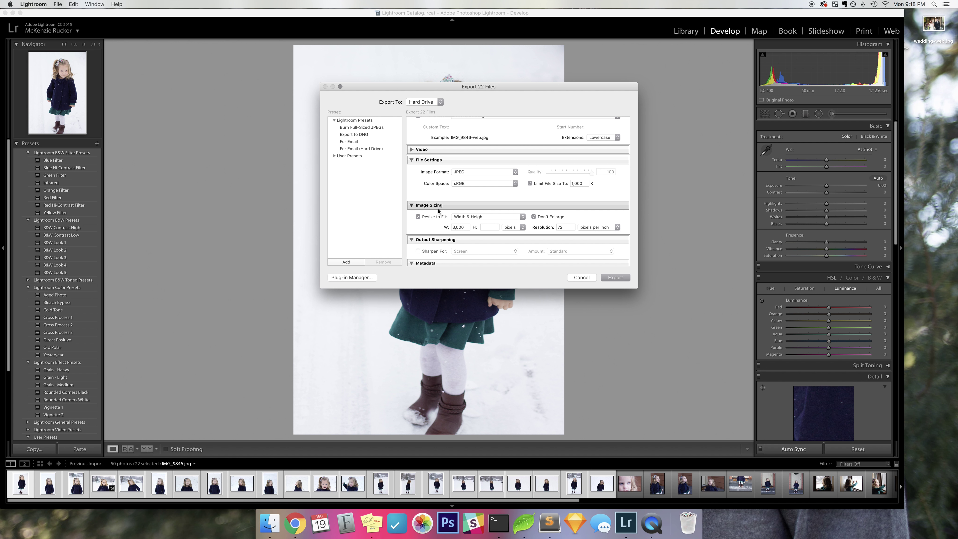
click(418, 217)
click(419, 217)
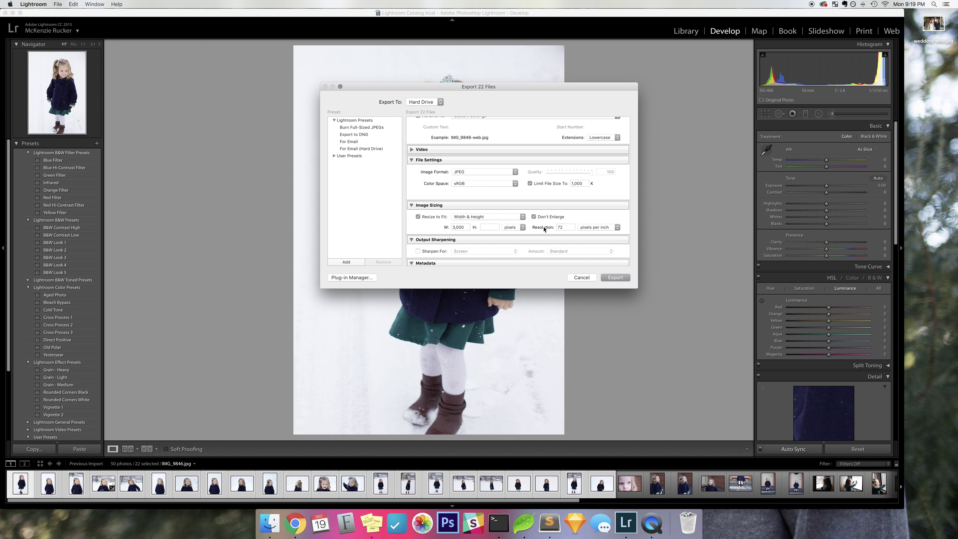
double_click(559, 227)
click(532, 222)
click(465, 227)
scroll(574, 223, down, 4)
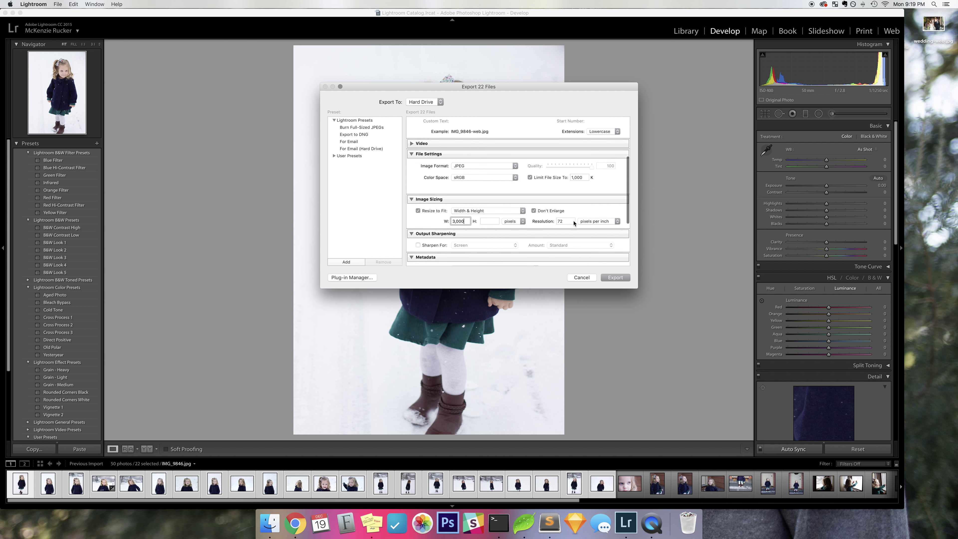
scroll(573, 223, up, 7)
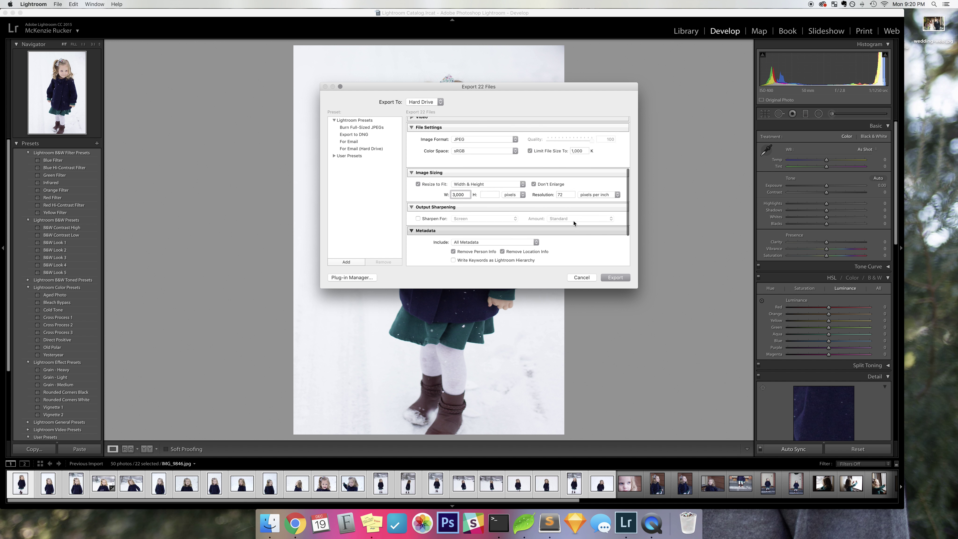
click(613, 278)
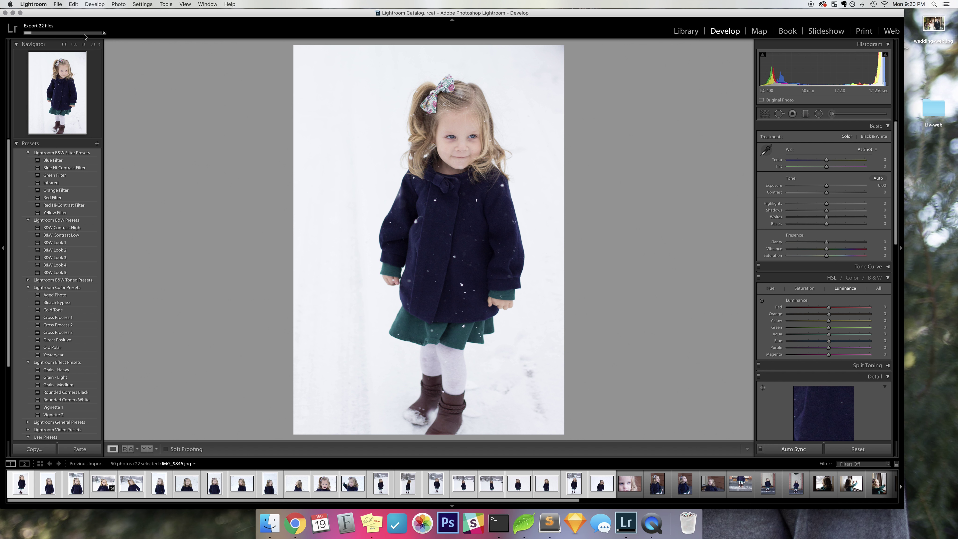
double_click(935, 114)
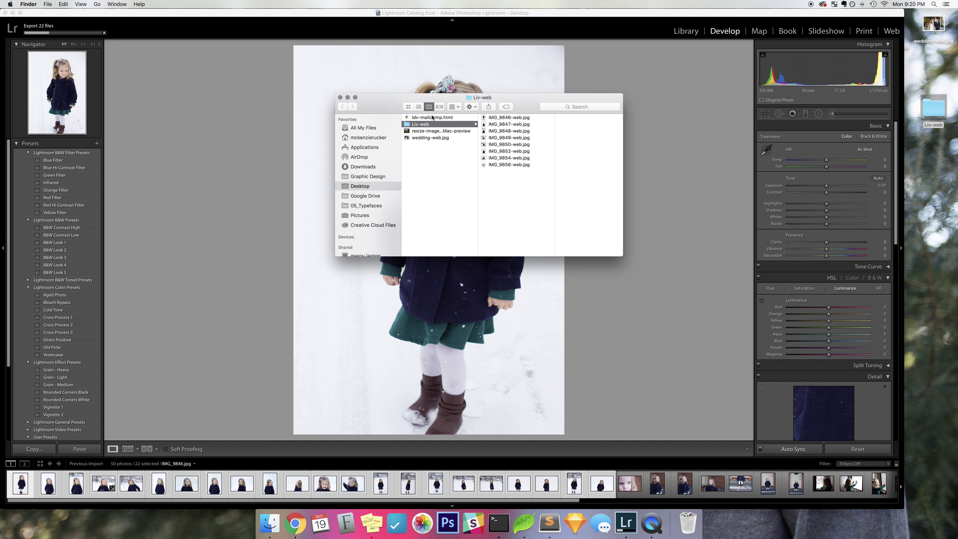
Select IMG_9846-web.jpg and IMG_9850-web.jpg in Liv-web to view their details
click(492, 118)
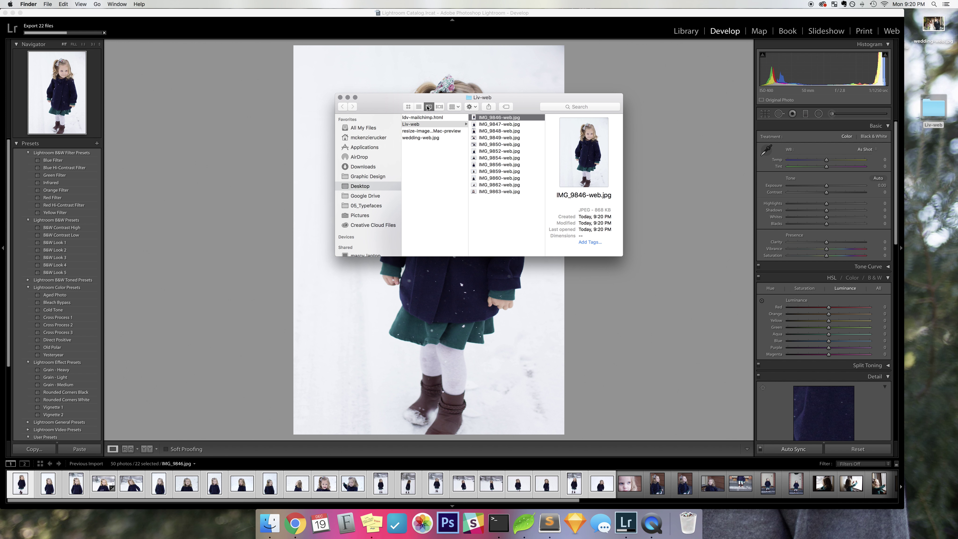
drag(577, 208, 625, 209)
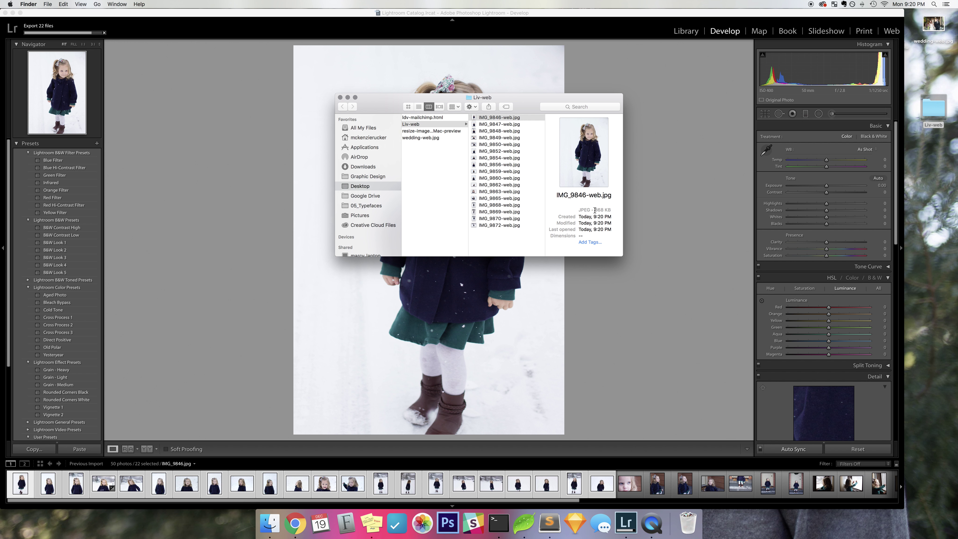
click(486, 125)
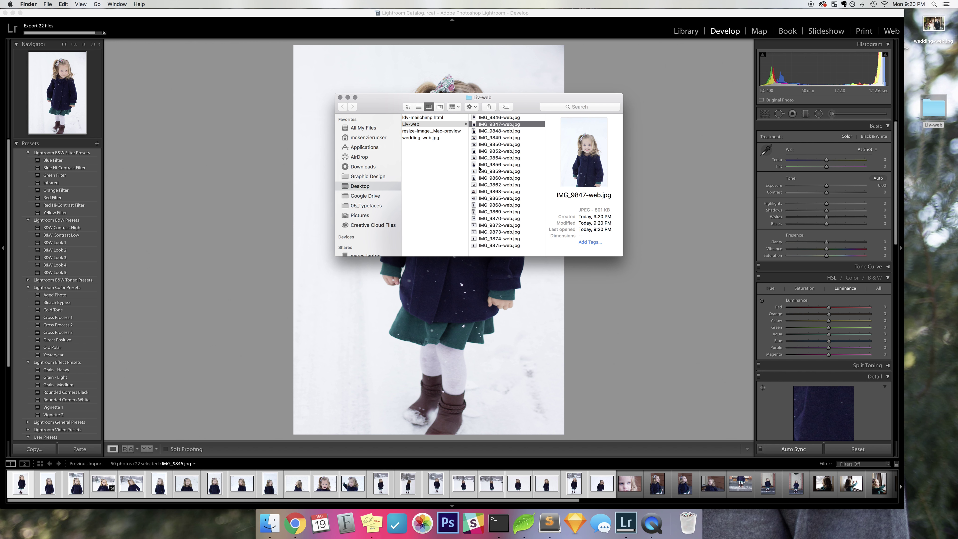
click(492, 165)
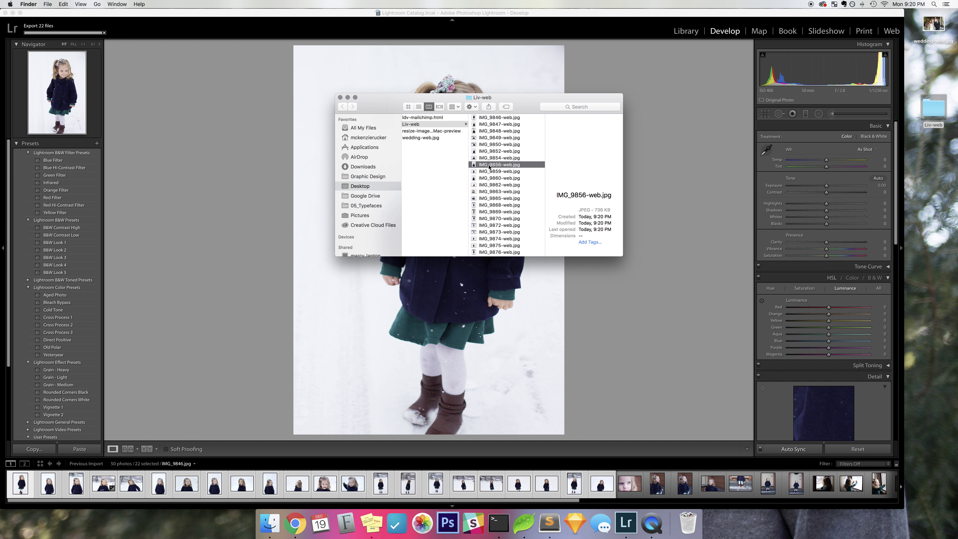
click(490, 172)
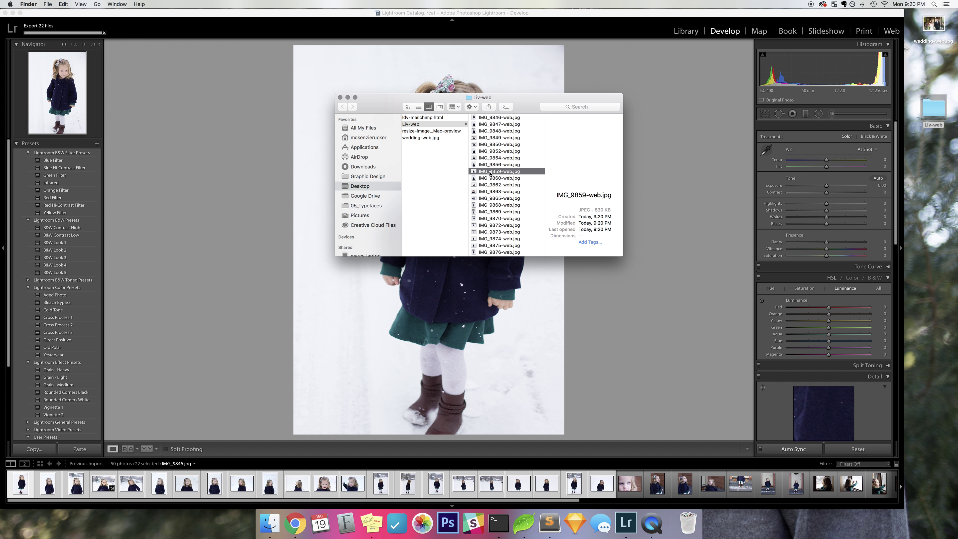
click(495, 145)
Quick Look IMG_9849-web.jpg and confirm its 852 KB size is under the 1,000 K cap
click(498, 140)
key(space)
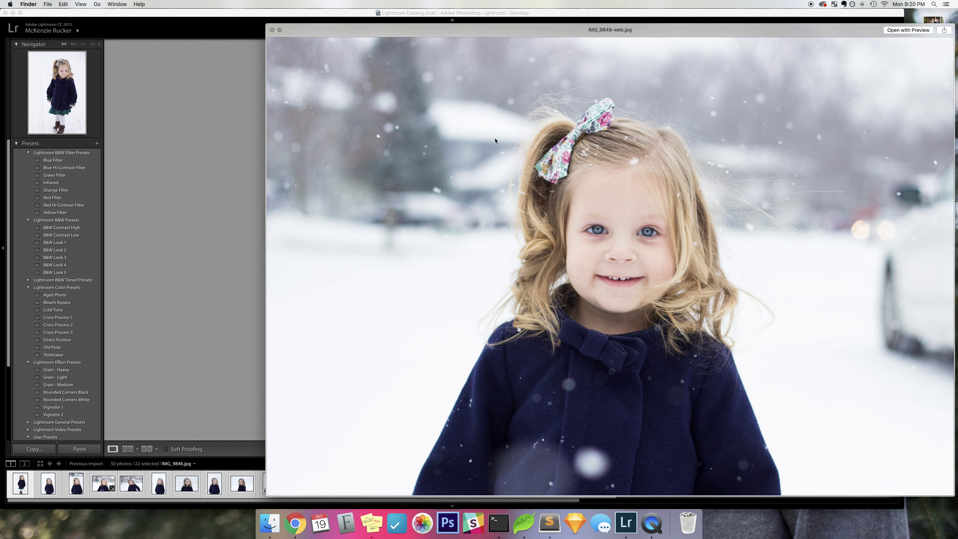
key(space)
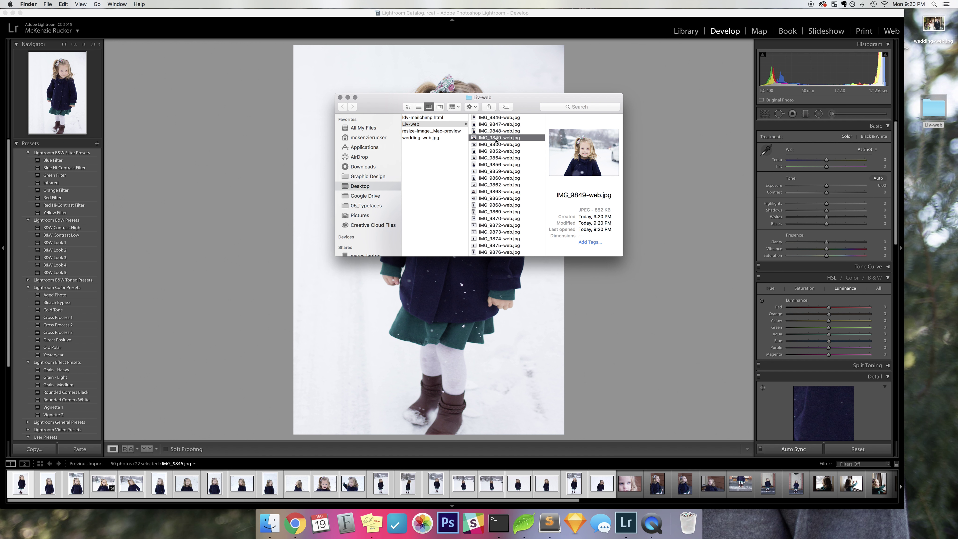
drag(595, 210, 611, 209)
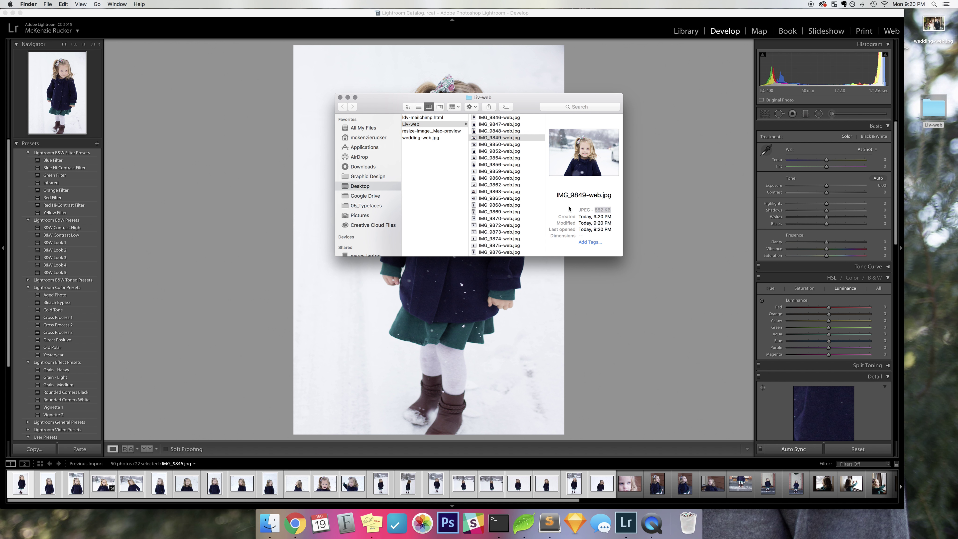
click(571, 215)
click(489, 138)
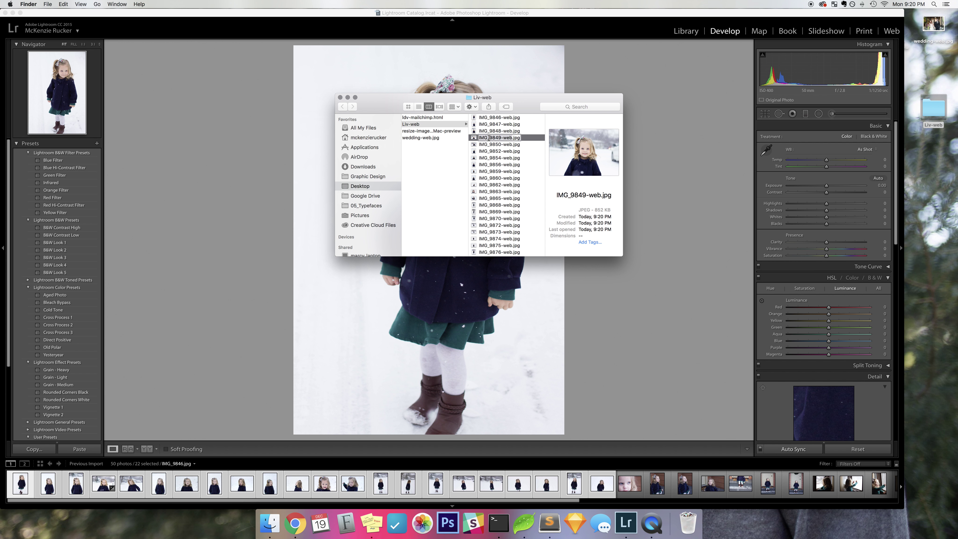
key(Return)
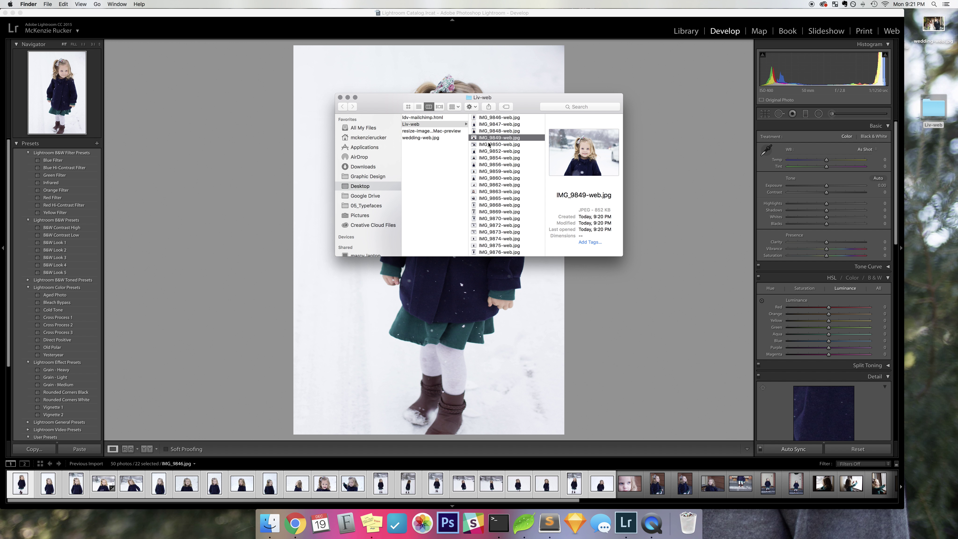
key(space)
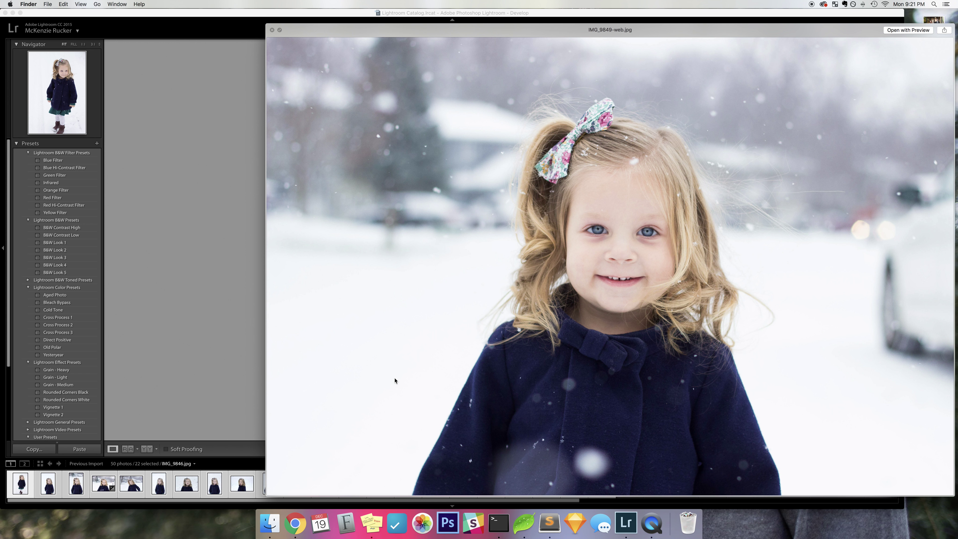
key(space)
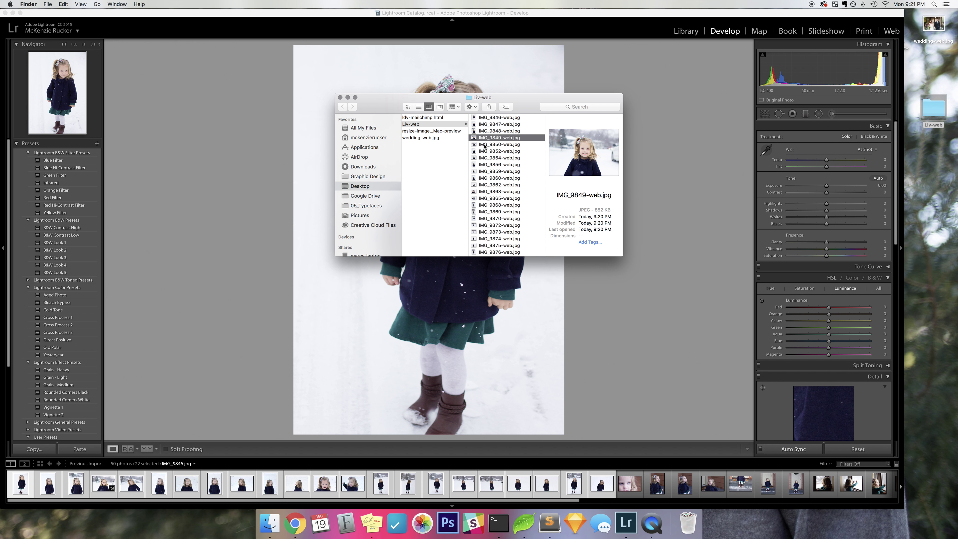
click(487, 164)
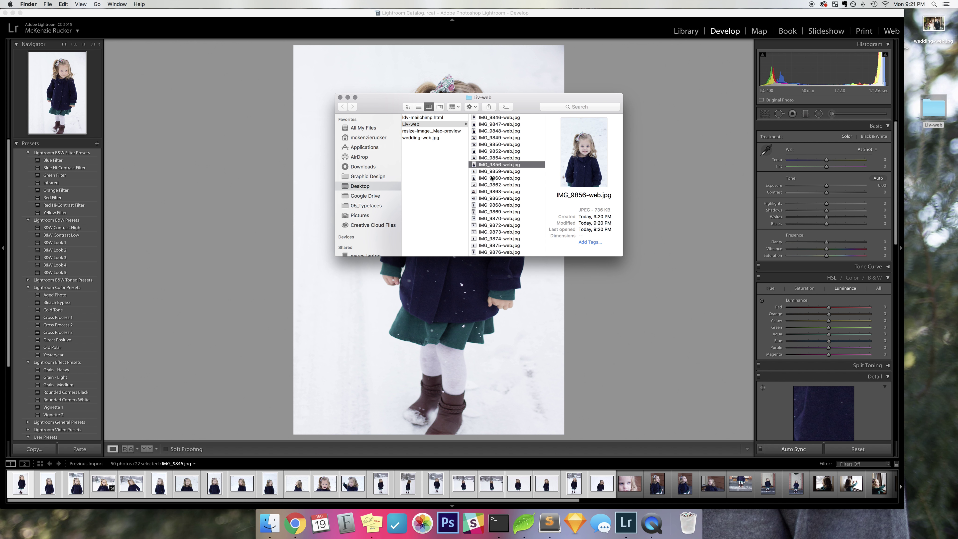
click(497, 213)
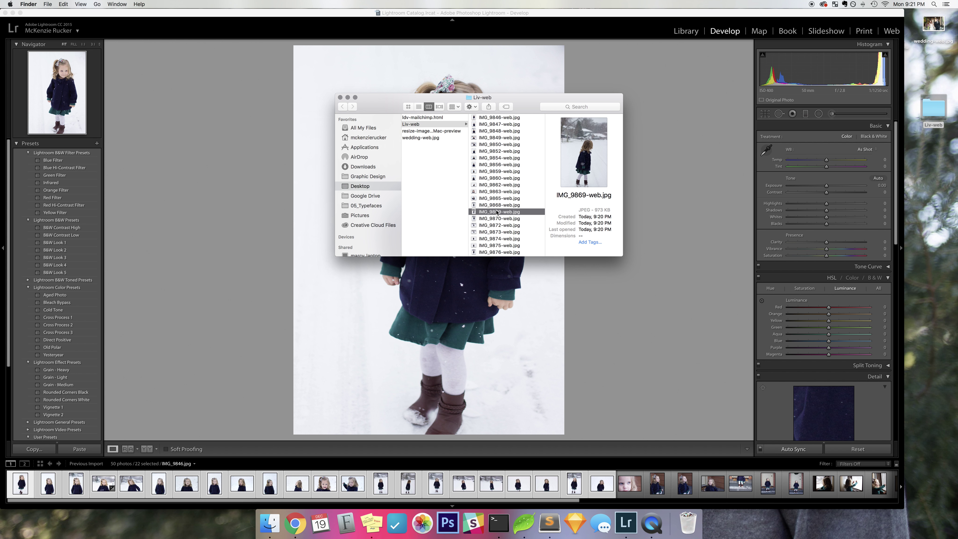
click(499, 138)
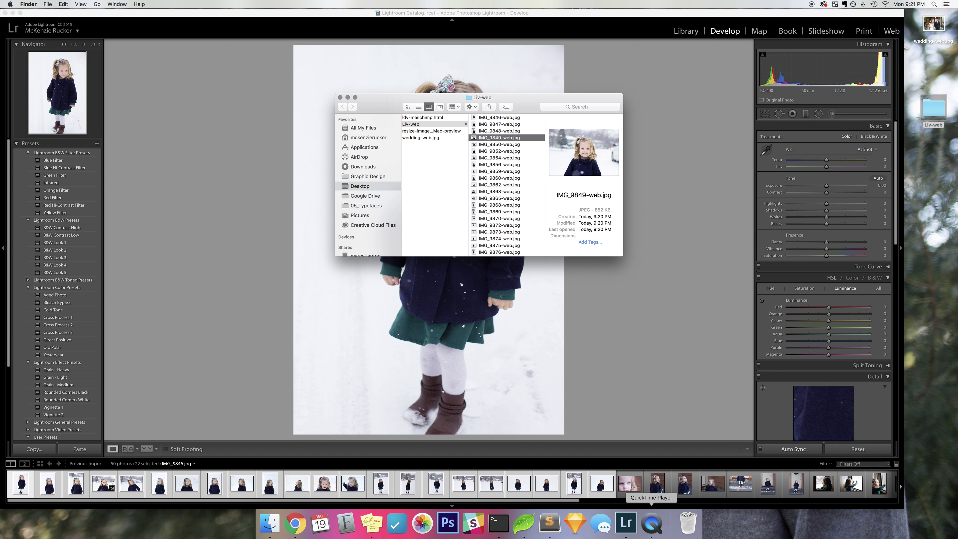
click(652, 523)
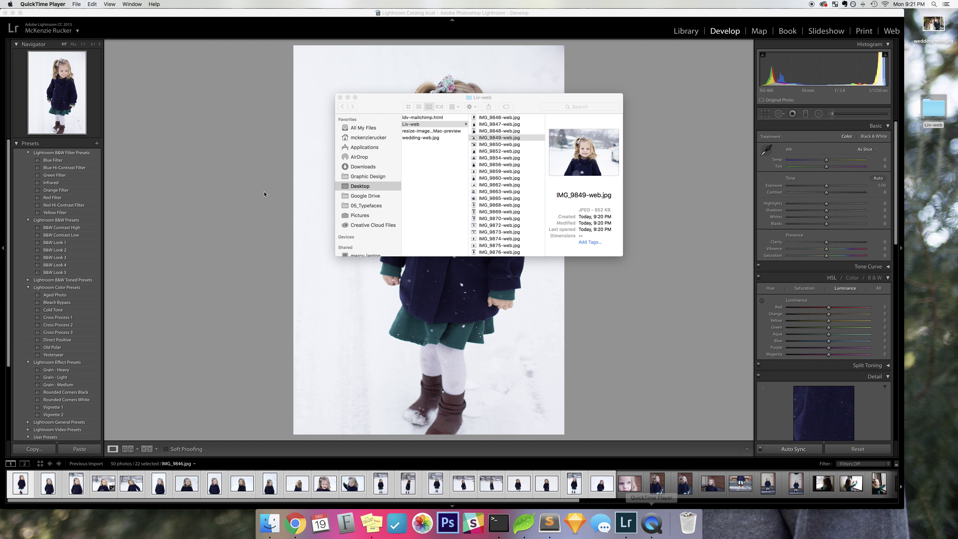
key(XF86MonBrightnessDown)
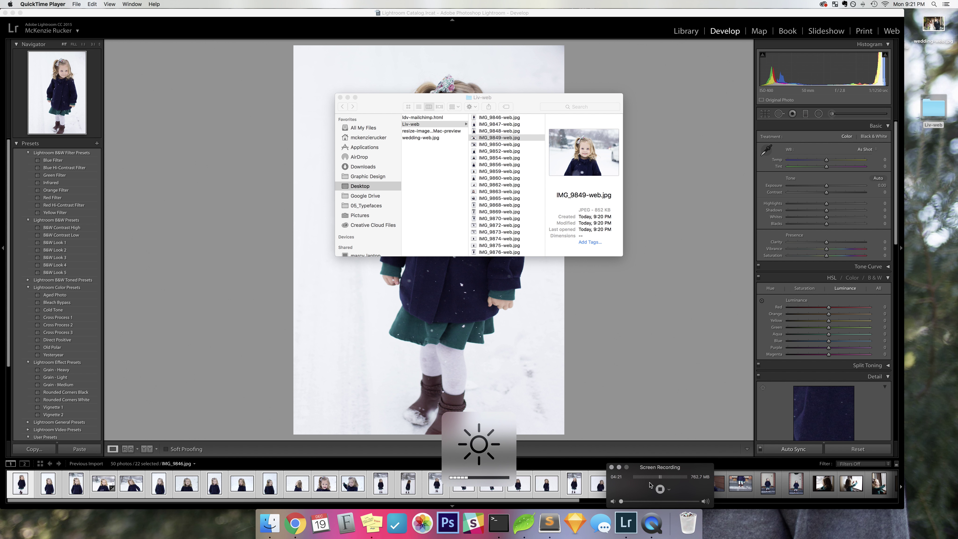